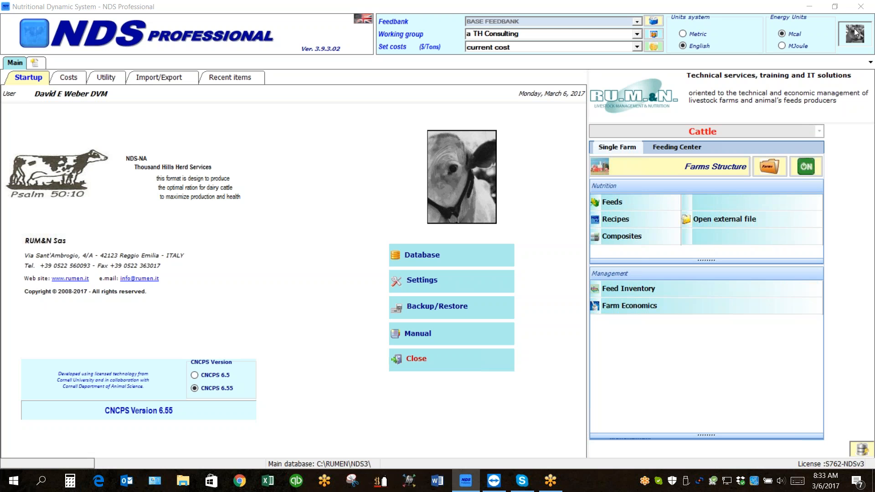
{"action": "left_click", "coordinate": [816, 15]}
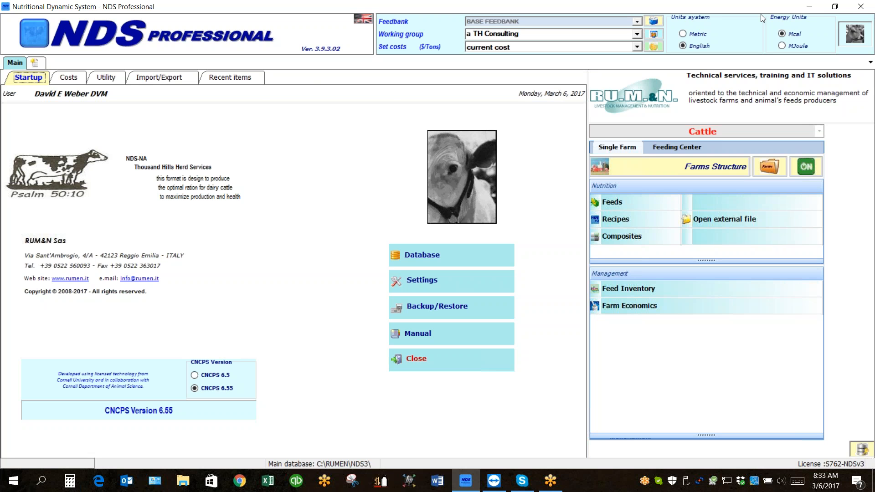
{"action": "left_click", "coordinate": [231, 78]}
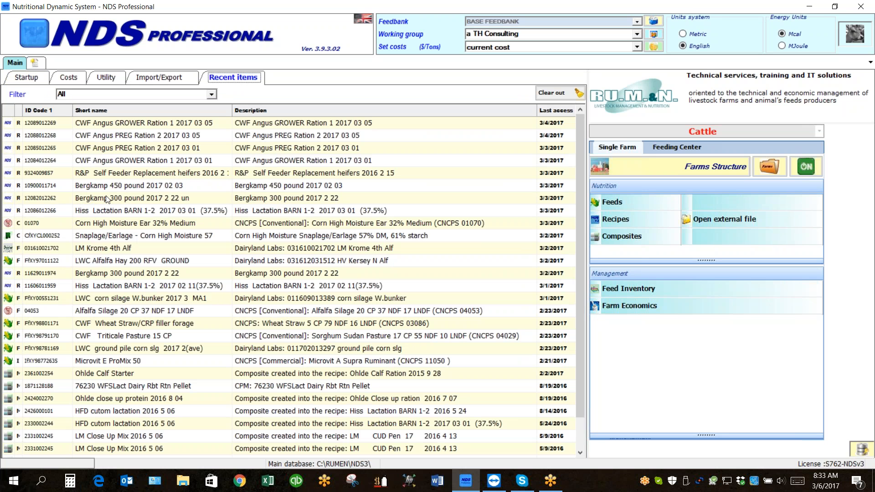
{"action": "left_click", "coordinate": [108, 211]}
{"action": "double_click", "coordinate": [108, 211]}
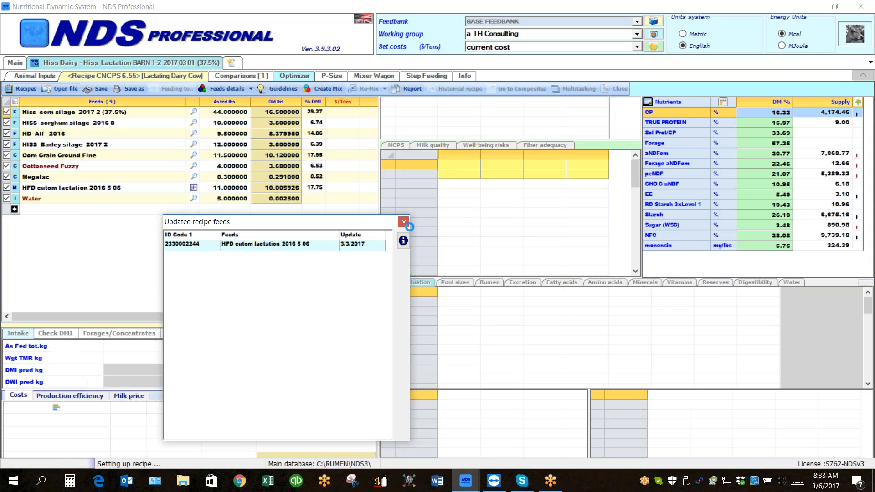
{"action": "left_click", "coordinate": [404, 223]}
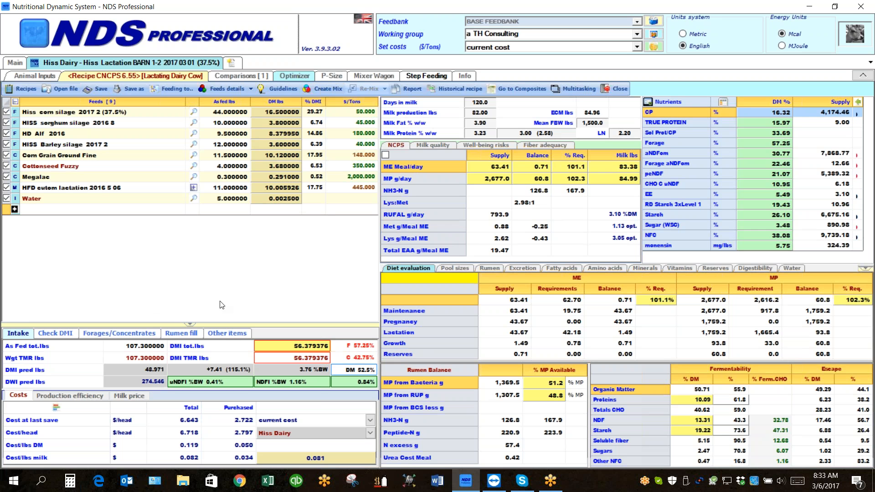
Open the recipe in the multitasking manager and hide IOpurFC, Milk efficiency and ECM efficiency from the cost rows.
{"action": "left_click", "coordinate": [573, 88]}
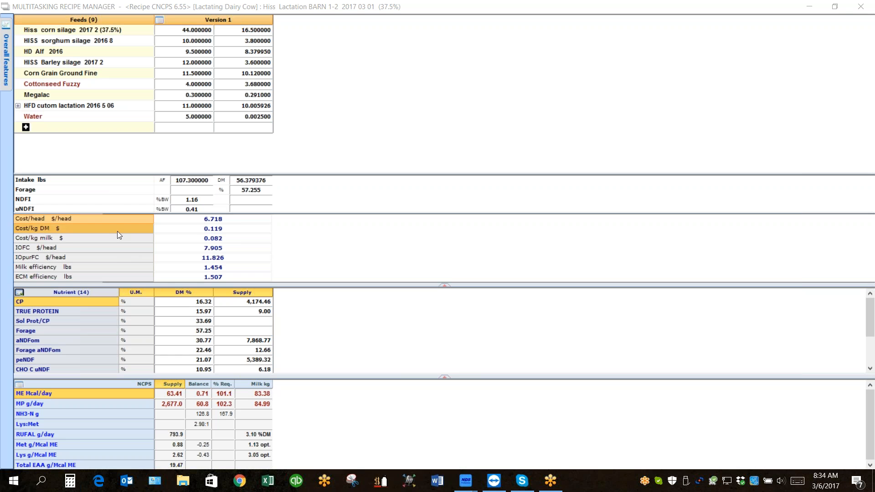
{"action": "left_click", "coordinate": [92, 220]}
{"action": "right_click", "coordinate": [91, 218]}
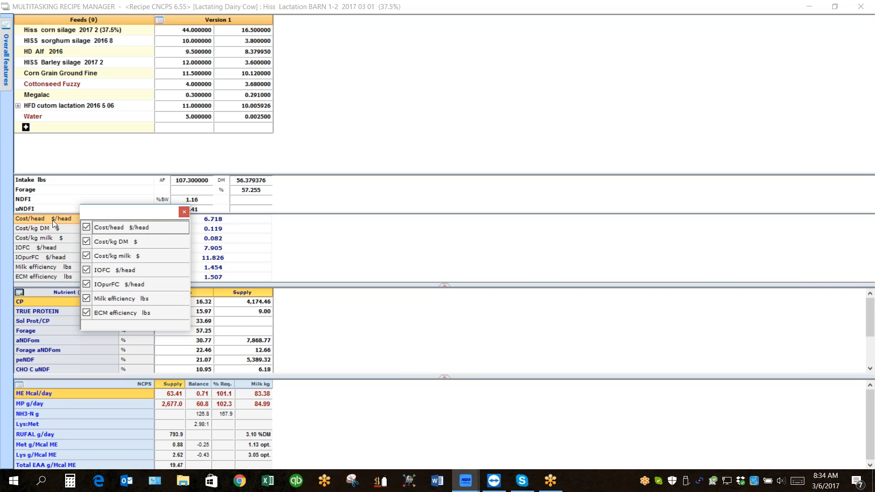
{"action": "left_click", "coordinate": [86, 298]}
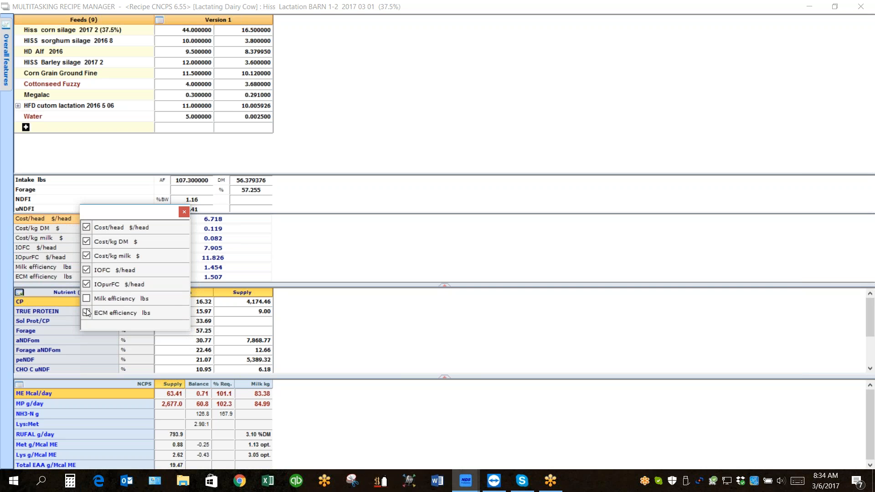
{"action": "left_click", "coordinate": [85, 284]}
{"action": "left_click", "coordinate": [184, 212]}
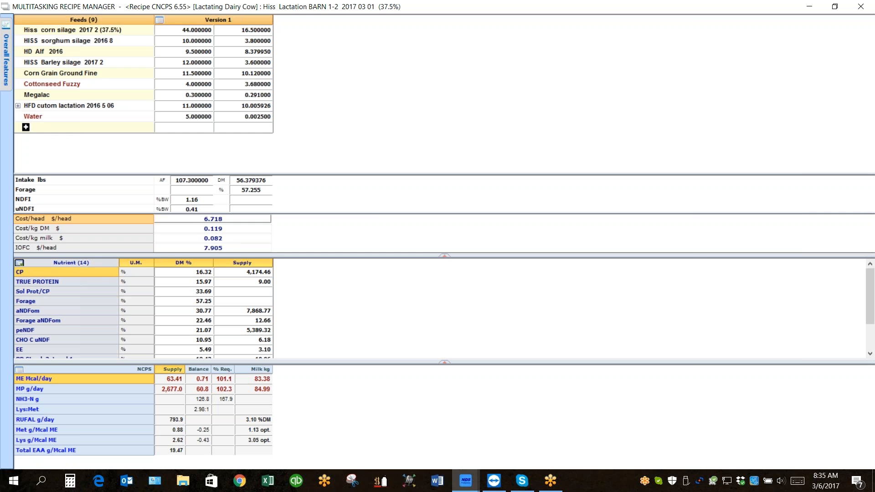
Review the Fresh, High and Late nutrient parameter sets and apply the Lactating Dairy Cow High set.
{"action": "left_click", "coordinate": [88, 262]}
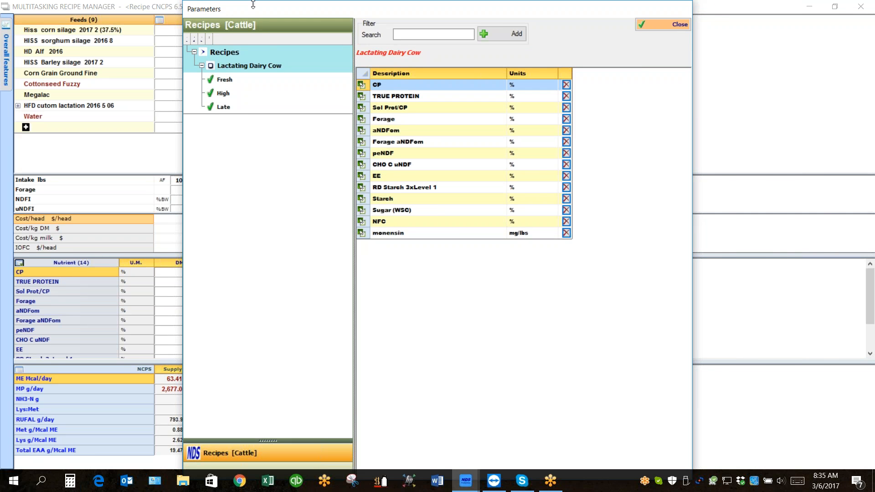
{"action": "left_click_drag", "start_coordinate": [254, 6], "coordinate": [384, 69]}
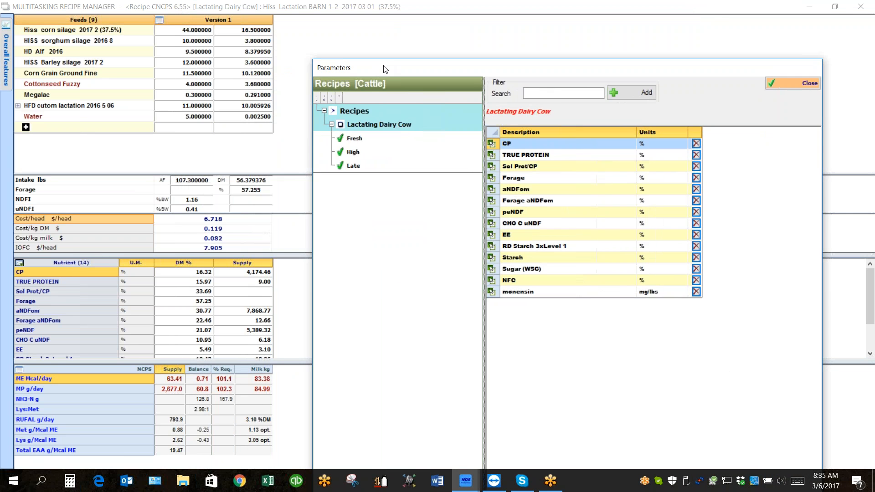
{"action": "left_click", "coordinate": [354, 138]}
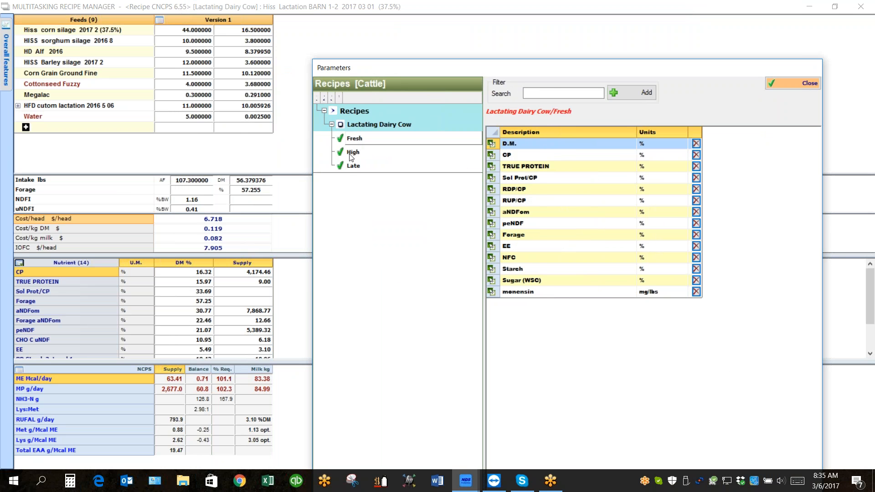
{"action": "left_click", "coordinate": [351, 151]}
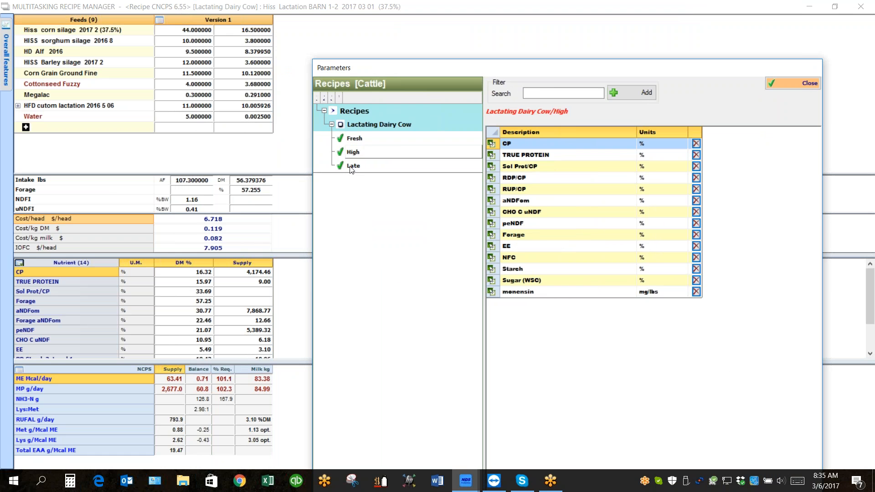
{"action": "left_click", "coordinate": [351, 167]}
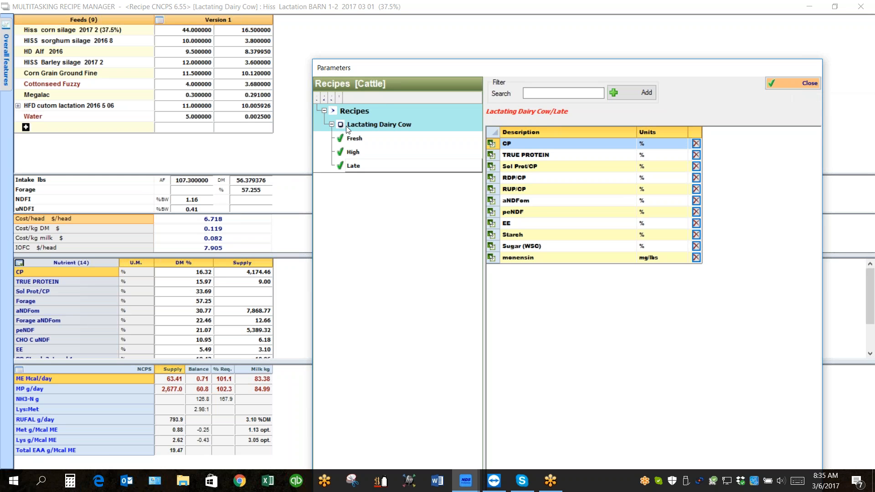
{"action": "left_click", "coordinate": [352, 152]}
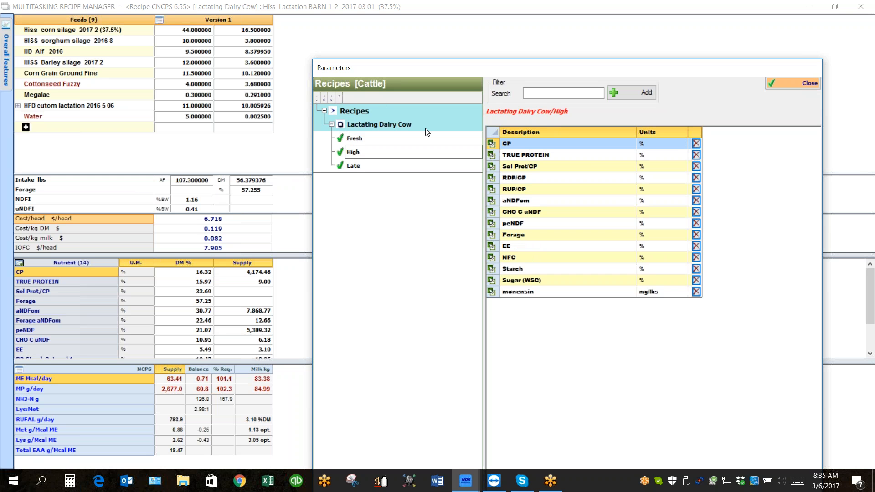
{"action": "left_click", "coordinate": [784, 86]}
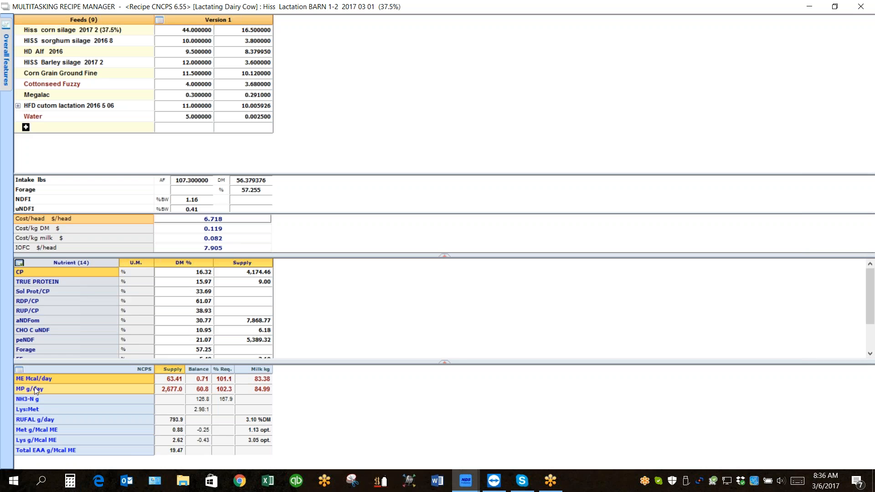
Check which evaluations can replace the NCPS table, and add a second version of the recipe beside Version 1.
{"action": "left_click", "coordinate": [65, 367]}
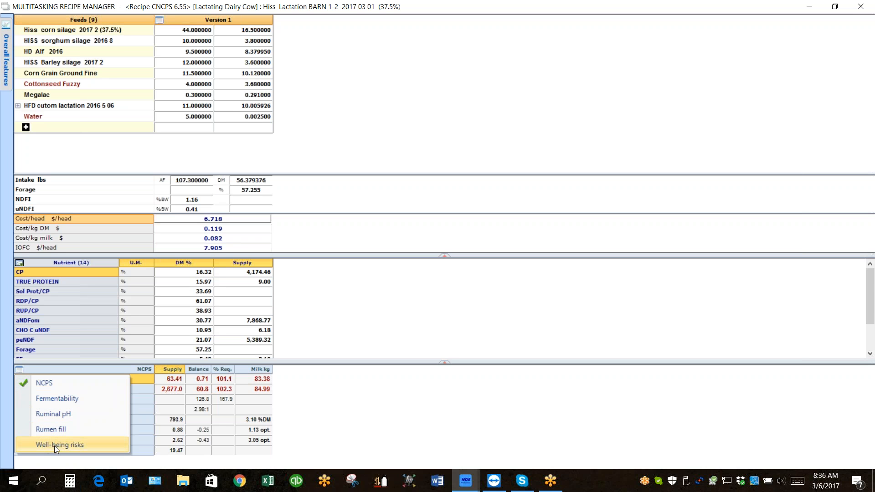
{"action": "left_click", "coordinate": [394, 431]}
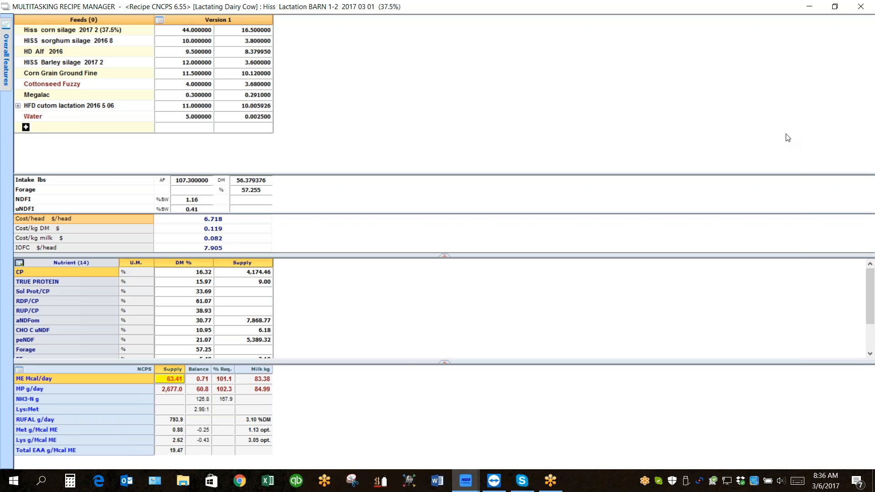
{"action": "right_click", "coordinate": [250, 21]}
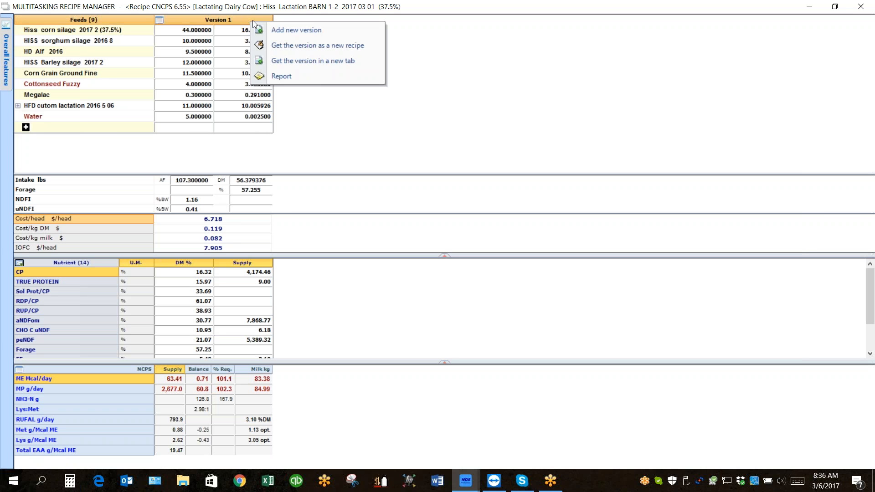
{"action": "left_click", "coordinate": [314, 30]}
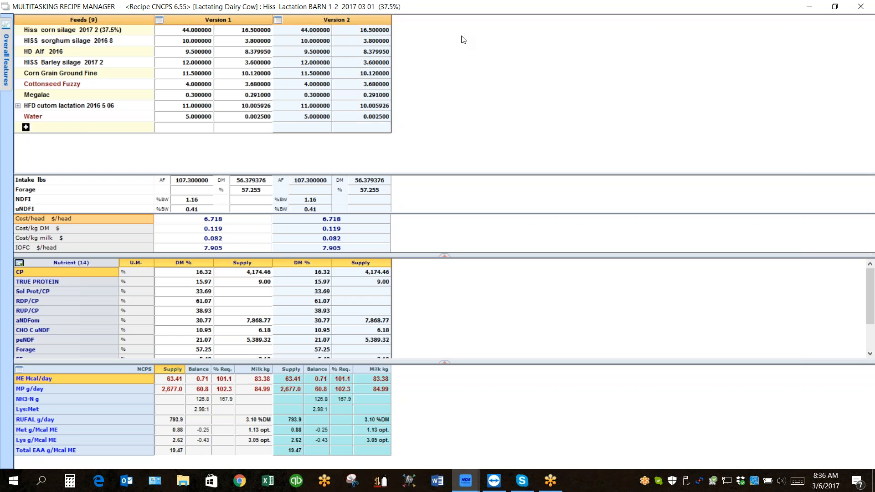
In Version 2, set the dry matter of HISS sorghum silage 2016 8 to 0 and Hiss corn silage 2017 2 to 20.3 lbs.
{"action": "left_click", "coordinate": [376, 42]}
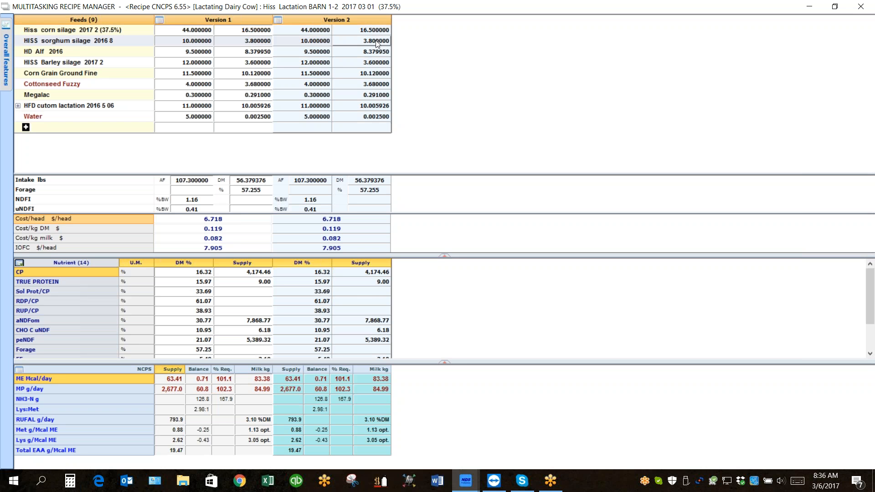
{"action": "type", "text": "0"}
{"action": "key", "text": "Return"}
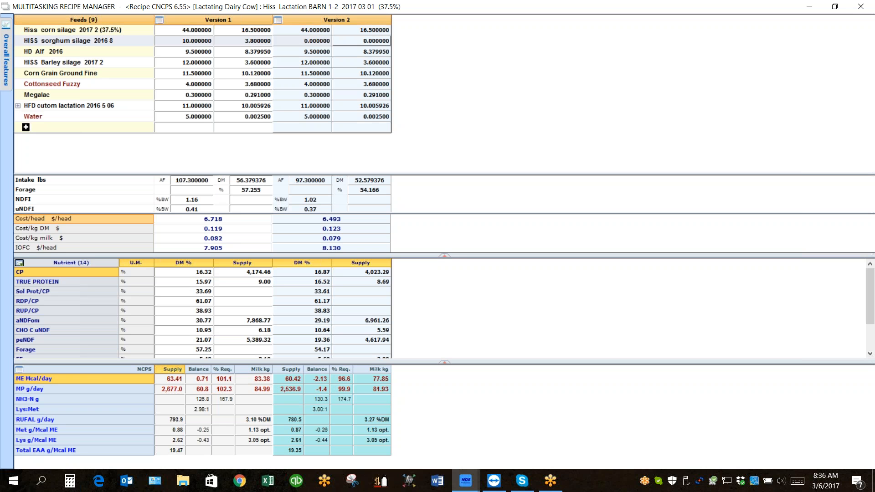
{"action": "key", "text": "Up"}
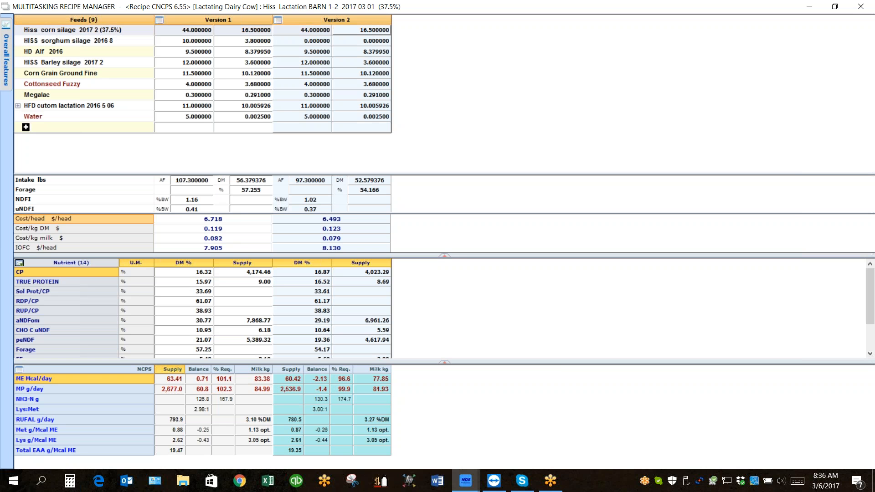
{"action": "type", "text": "20.3"}
{"action": "key", "text": "Return"}
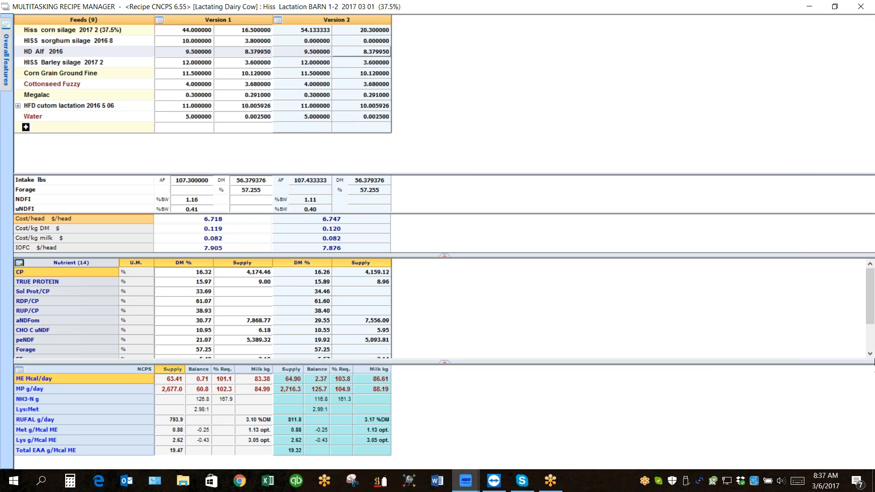
Compare the aNDFom and Starch dry matter percentages between Version 1 and Version 2 in the nutrient table.
{"action": "left_click", "coordinate": [869, 353]}
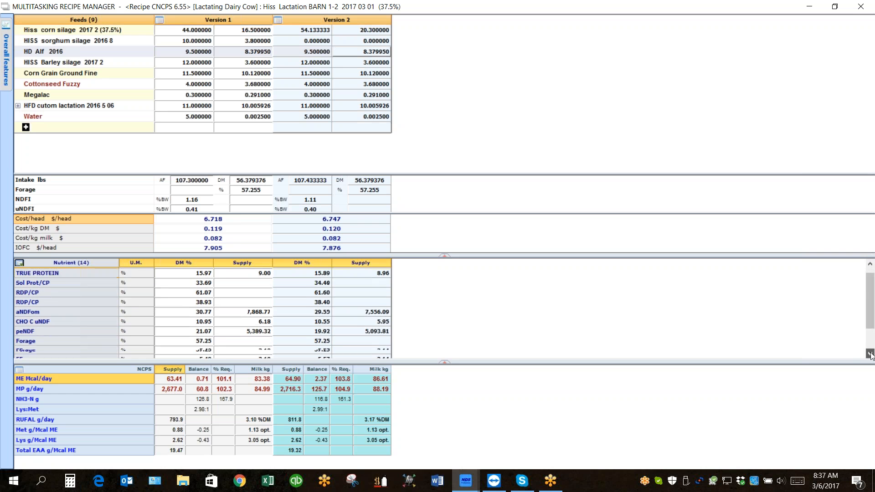
{"action": "left_click", "coordinate": [870, 354]}
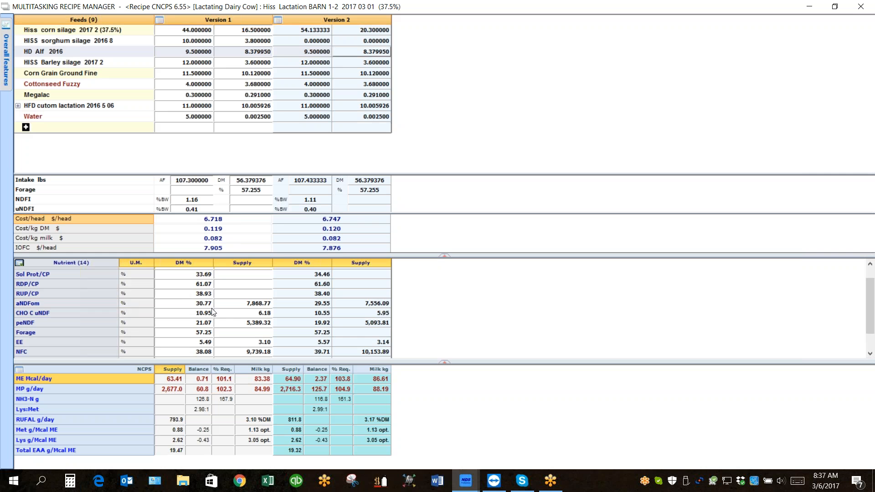
{"action": "left_click", "coordinate": [200, 304]}
{"action": "left_click", "coordinate": [322, 305]}
{"action": "scroll", "coordinate": [321, 305], "scroll_direction": "up", "scroll_amount": 2}
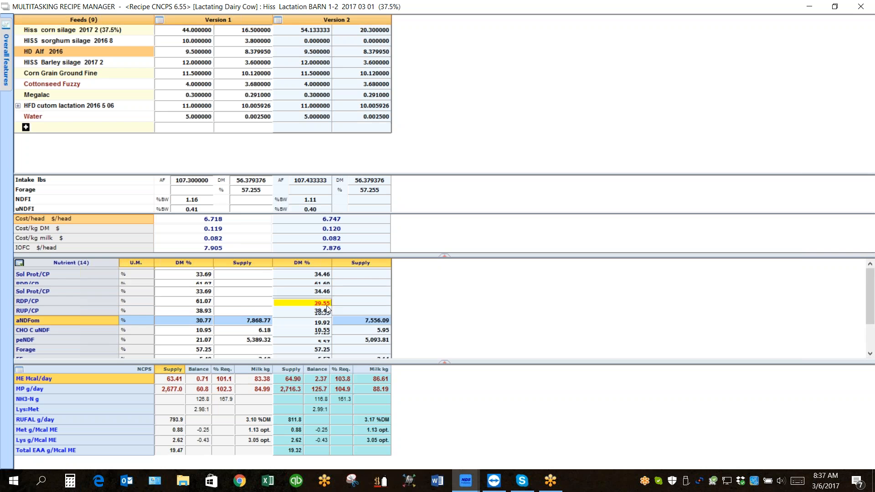
{"action": "scroll", "coordinate": [338, 316], "scroll_direction": "down", "scroll_amount": 4}
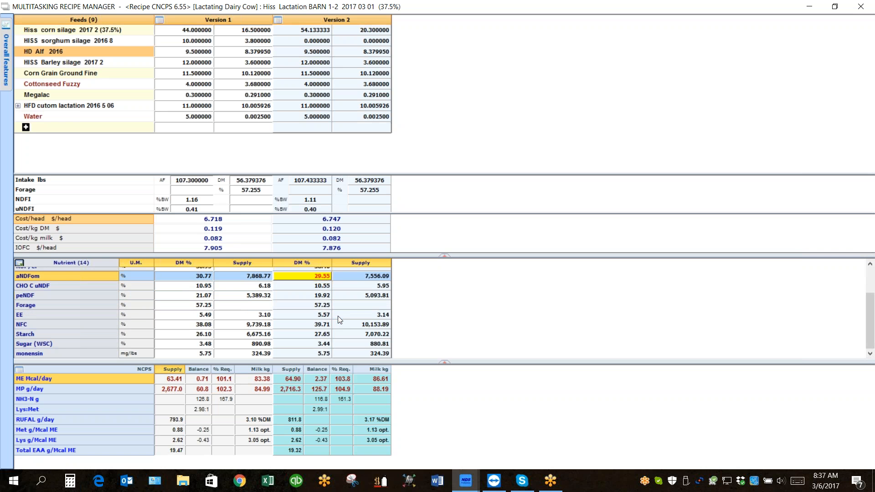
{"action": "left_click", "coordinate": [198, 332]}
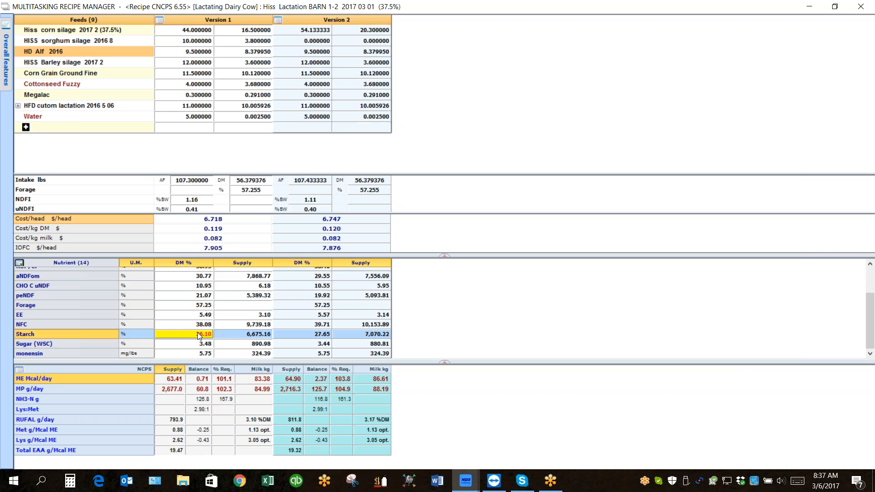
{"action": "left_click", "coordinate": [321, 332]}
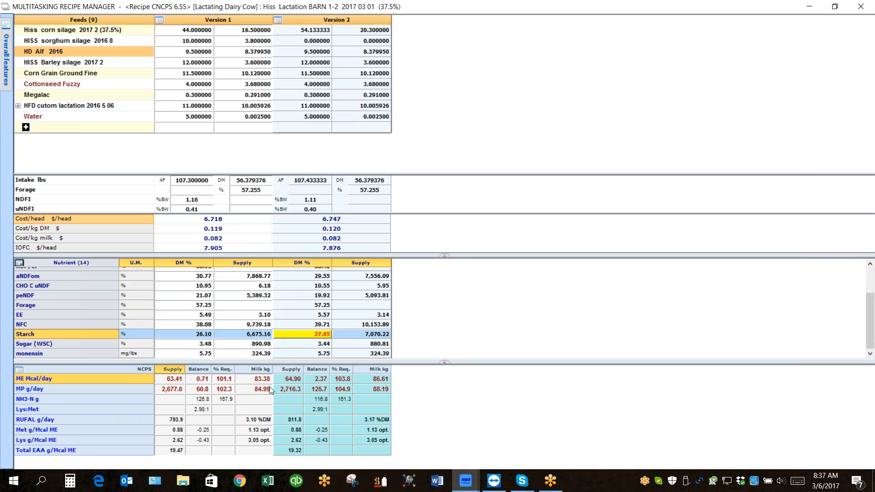
Compare the ME and MP allowable milk of Version 1 and Version 2 in the NCPS table.
{"action": "left_click", "coordinate": [259, 379]}
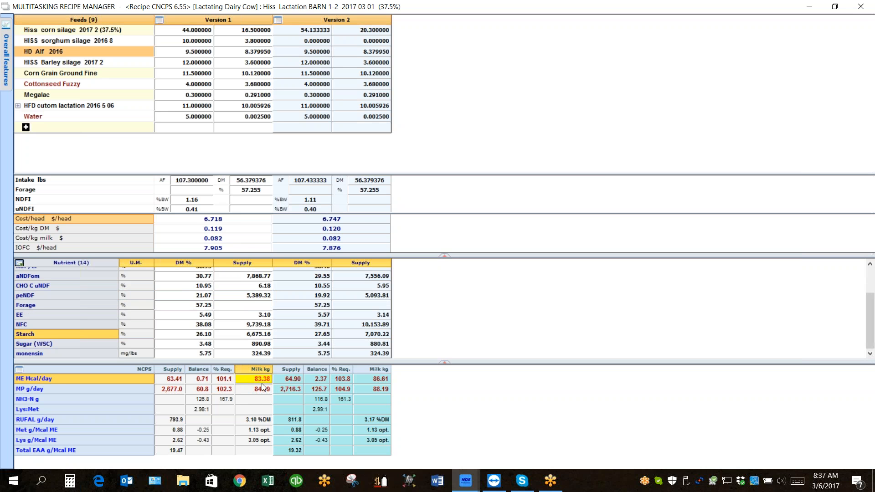
{"action": "left_click", "coordinate": [256, 387]}
{"action": "left_click", "coordinate": [376, 379]}
{"action": "left_click", "coordinate": [379, 389]}
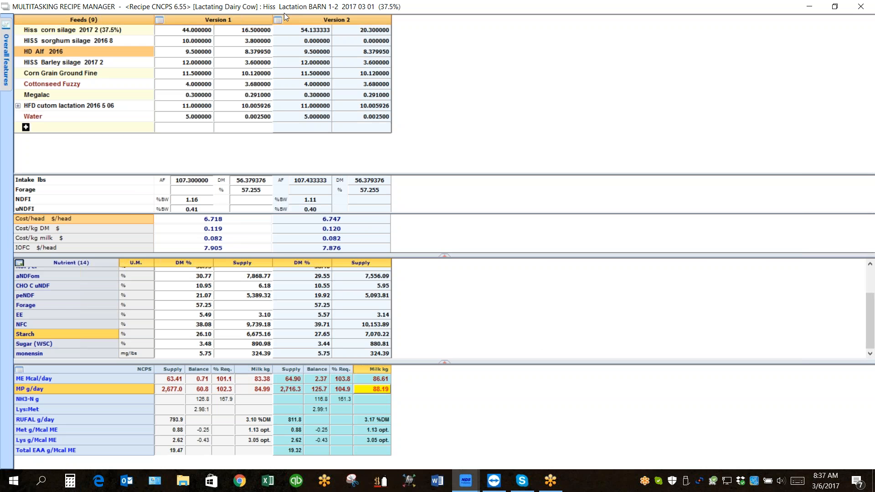
Add a third version and set its dry matter to 15.5 lbs for Hiss corn silage and 4.8 lbs for HISS sorghum silage.
{"action": "right_click", "coordinate": [261, 21]}
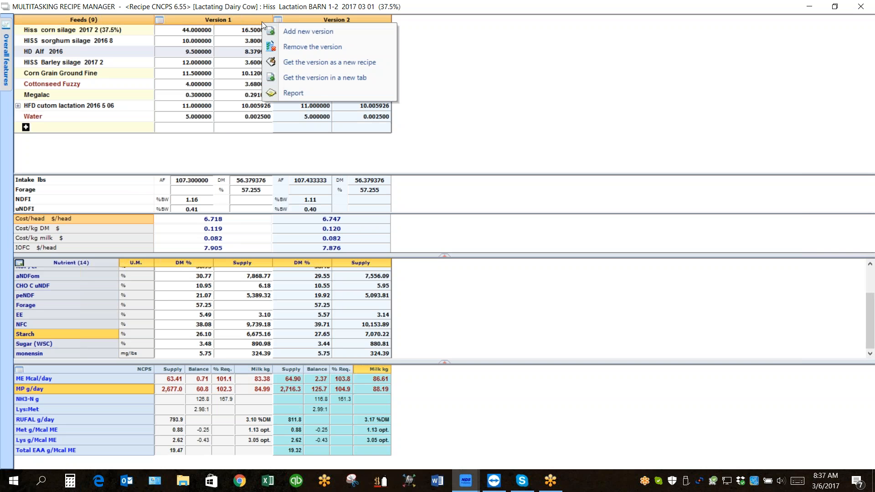
{"action": "left_click", "coordinate": [322, 31]}
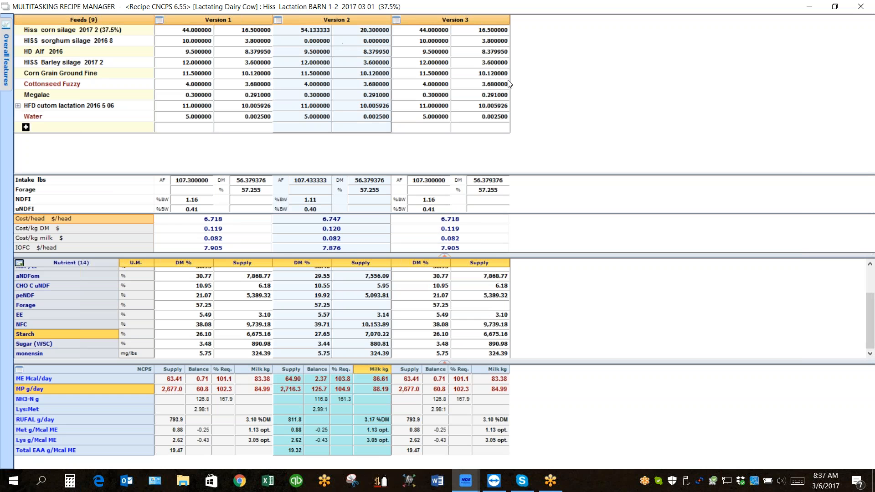
{"action": "left_click", "coordinate": [484, 31]}
{"action": "type", "text": "15.5"}
{"action": "left_click", "coordinate": [483, 52]}
{"action": "left_click", "coordinate": [484, 40]}
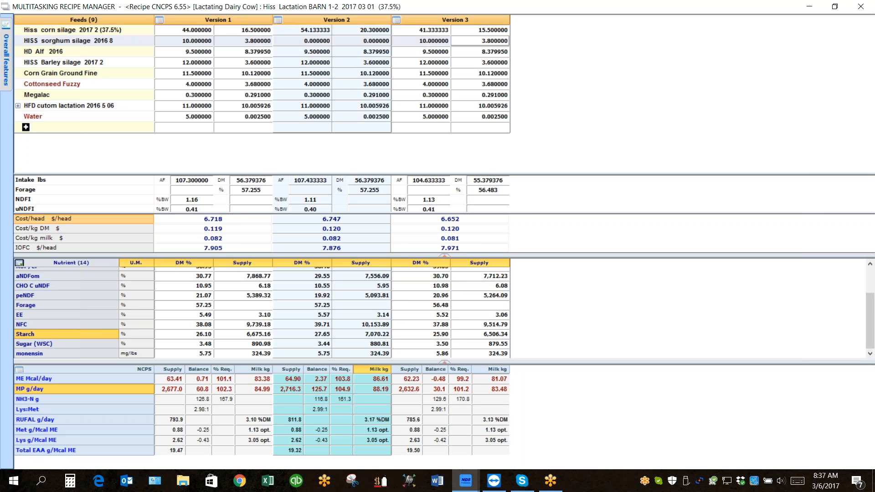
{"action": "type", "text": "4.8"}
{"action": "left_click", "coordinate": [484, 51]}
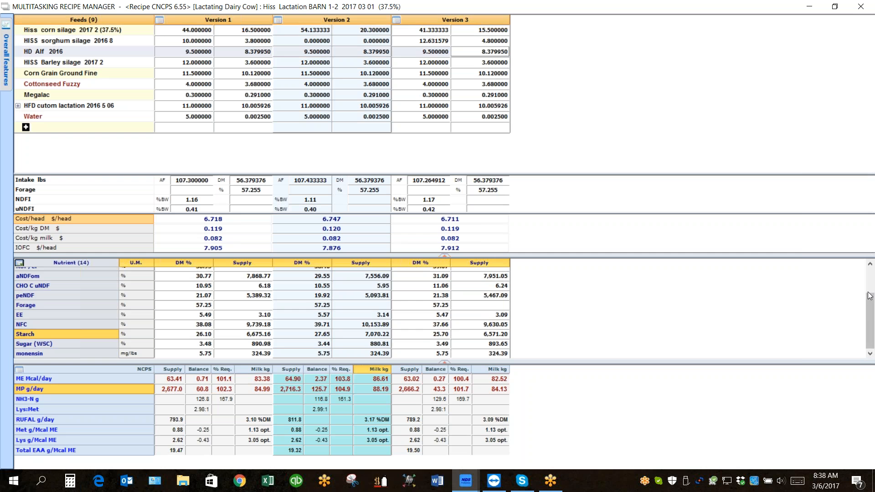
Add a fourth ration version based on Version 3.
{"action": "left_click_drag", "start_coordinate": [870, 296], "coordinate": [871, 276]}
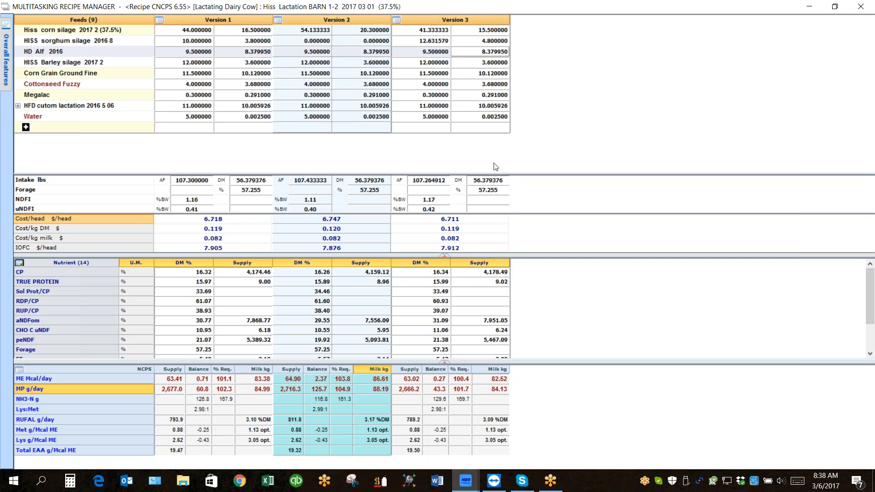
{"action": "right_click", "coordinate": [489, 18]}
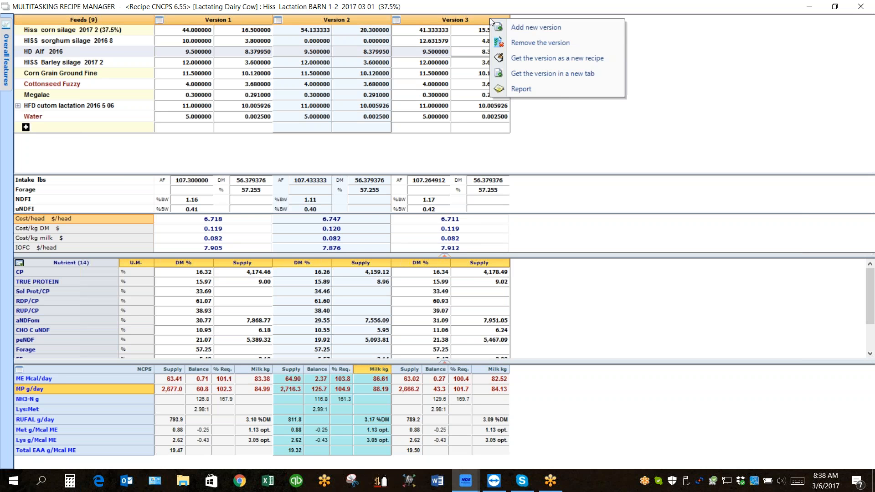
{"action": "left_click", "coordinate": [549, 27]}
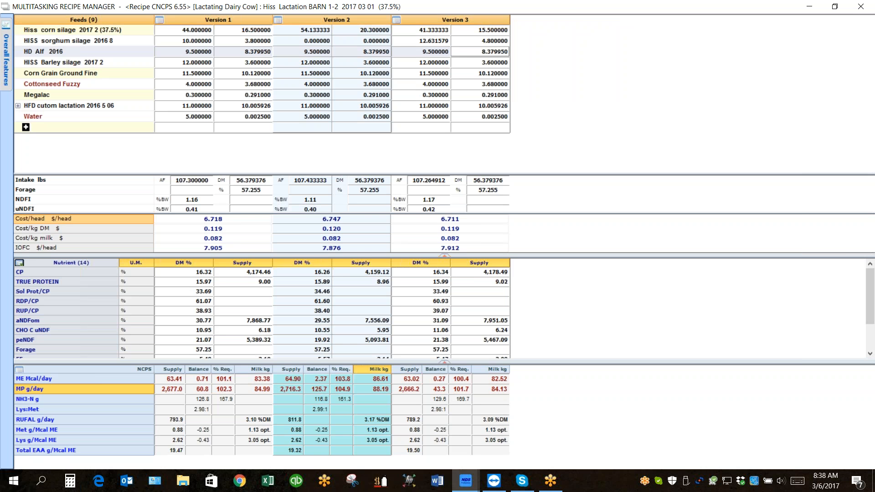
{"action": "left_click", "coordinate": [573, 2]}
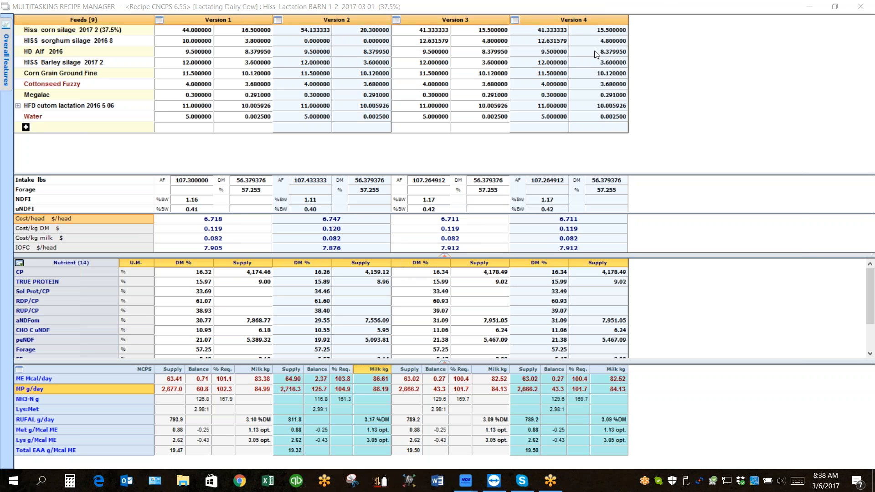
In Version 4, set the dry matter of HISS Barley silage 2017 2 to 2.6 lbs and HD Alf 2016 to 9.37 lbs.
{"action": "left_click", "coordinate": [610, 64]}
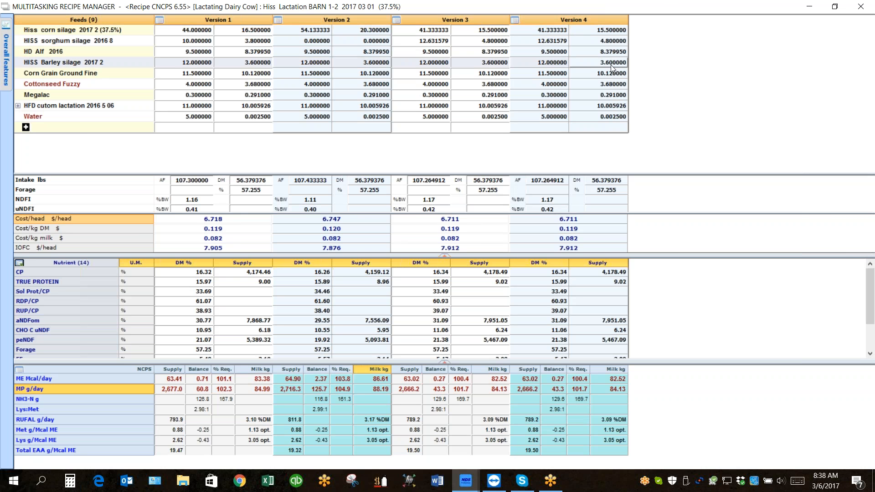
{"action": "type", "text": "2.6"}
{"action": "key", "text": "Return"}
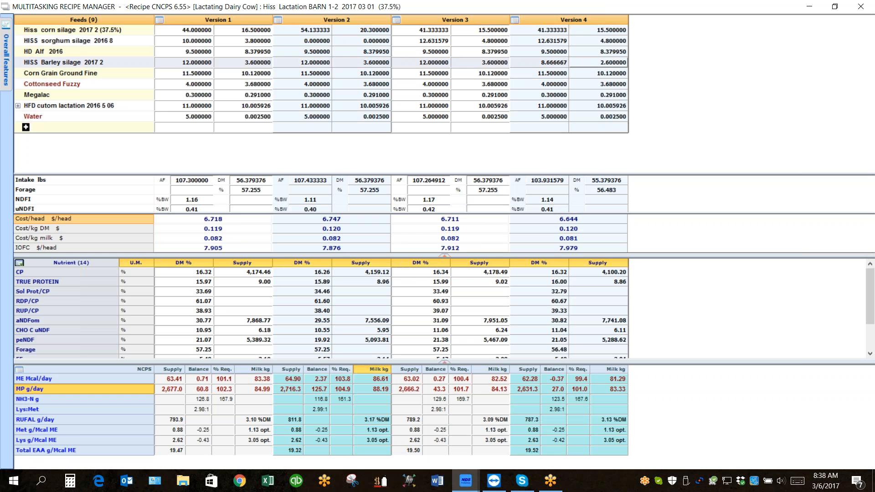
{"action": "left_click", "coordinate": [605, 51]}
{"action": "type", "text": "9"}
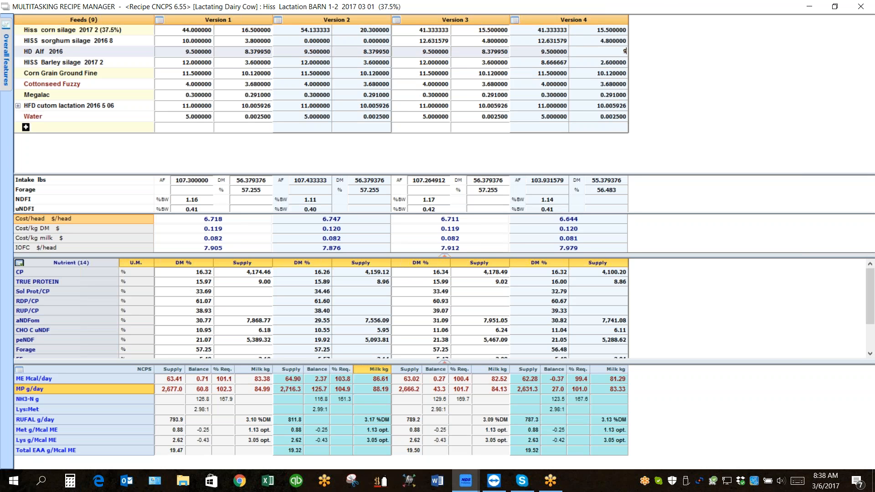
{"action": "type", "text": ".37"}
{"action": "key", "text": "Return"}
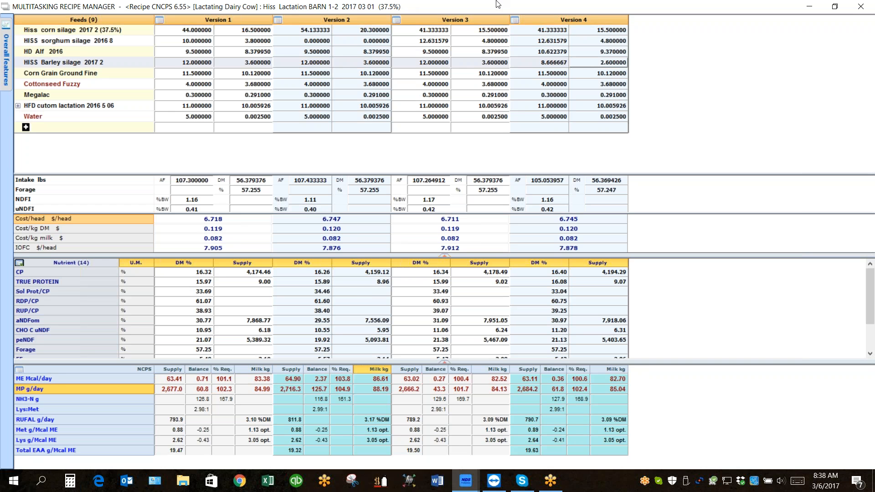
In Version 4, set the dry matter of Corn Grain Ground Fine to 11.12 lbs and Cottonseed Fuzzy to 2.68 lbs.
{"action": "left_click", "coordinate": [606, 74]}
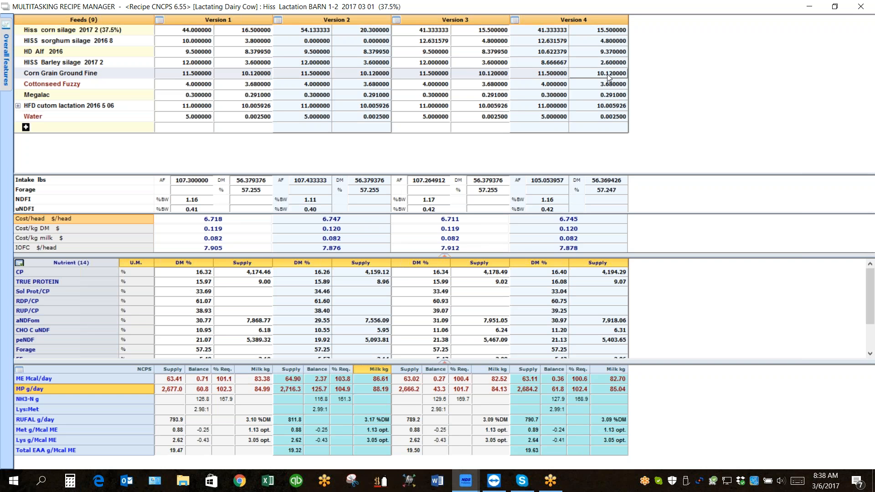
{"action": "type", "text": "11.12"}
{"action": "key", "text": "Down"}
{"action": "key", "text": "Down"}
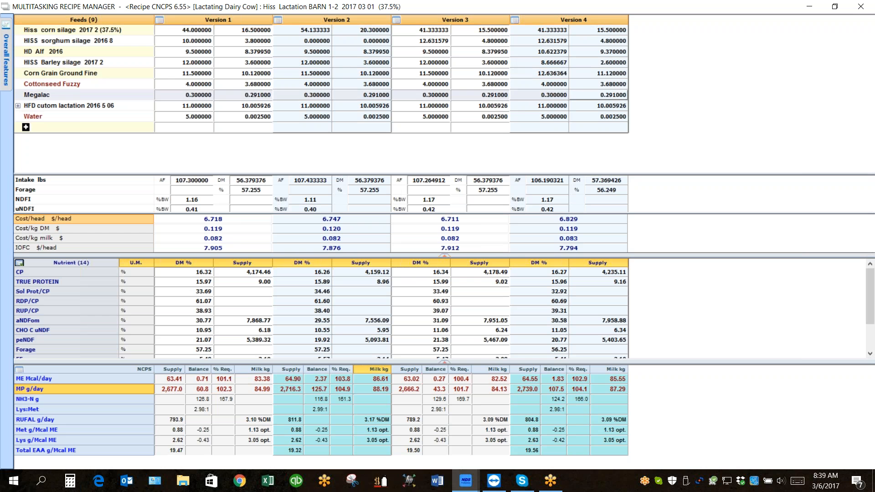
{"action": "key", "text": "Up"}
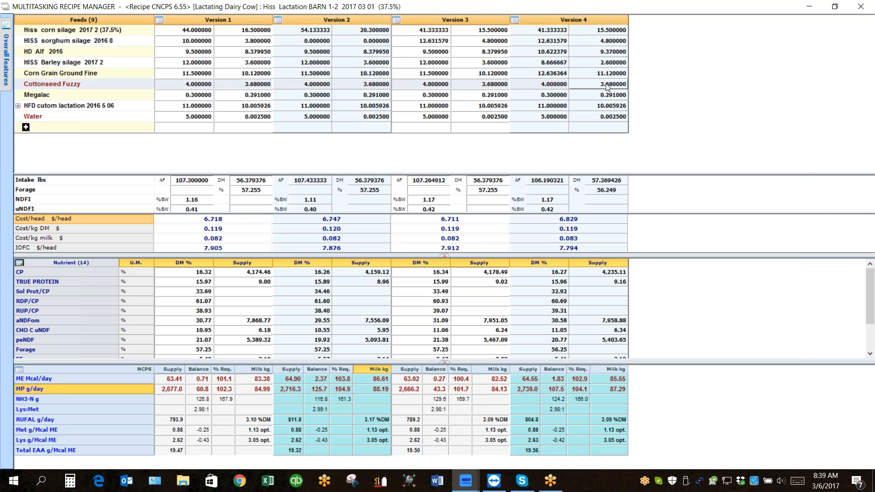
{"action": "type", "text": "2.68"}
{"action": "key", "text": "Down"}
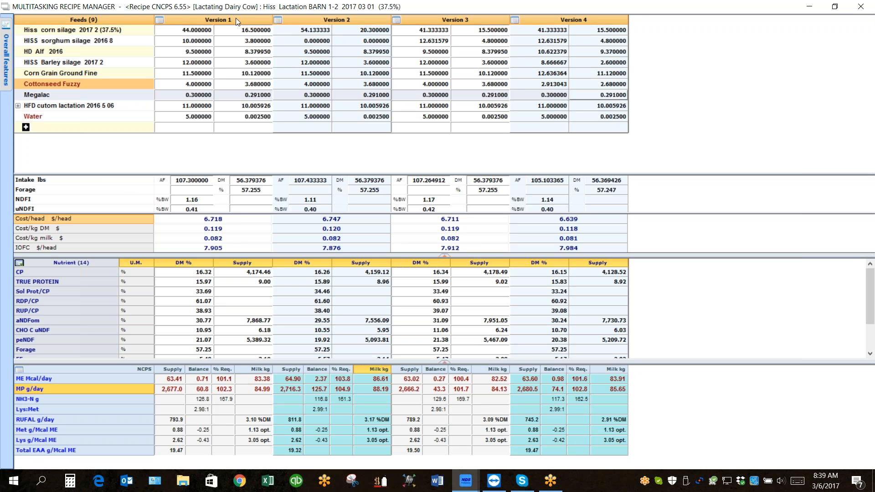
Add a fifth version based on Version 1 and set its Megalac dry matter to 0.
{"action": "right_click", "coordinate": [251, 20]}
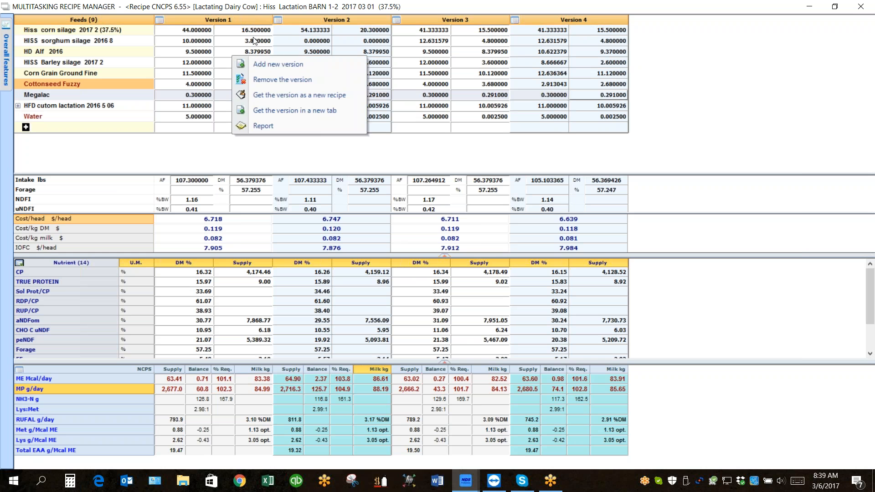
{"action": "right_click", "coordinate": [249, 19]}
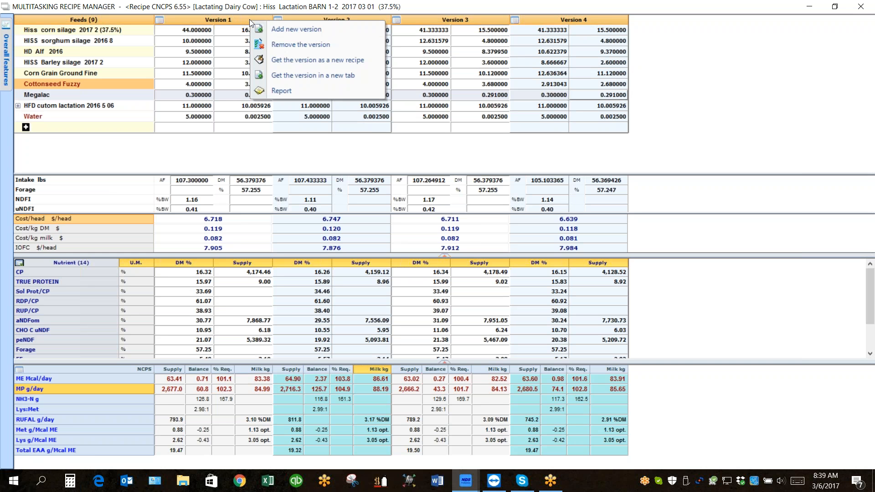
{"action": "left_click", "coordinate": [284, 28]}
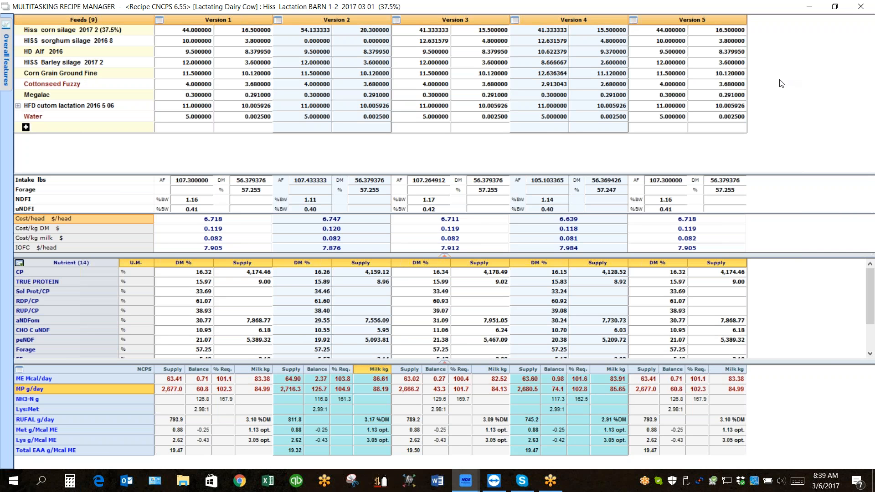
{"action": "left_click", "coordinate": [733, 95]}
{"action": "type", "text": "0"}
{"action": "key", "text": "Return"}
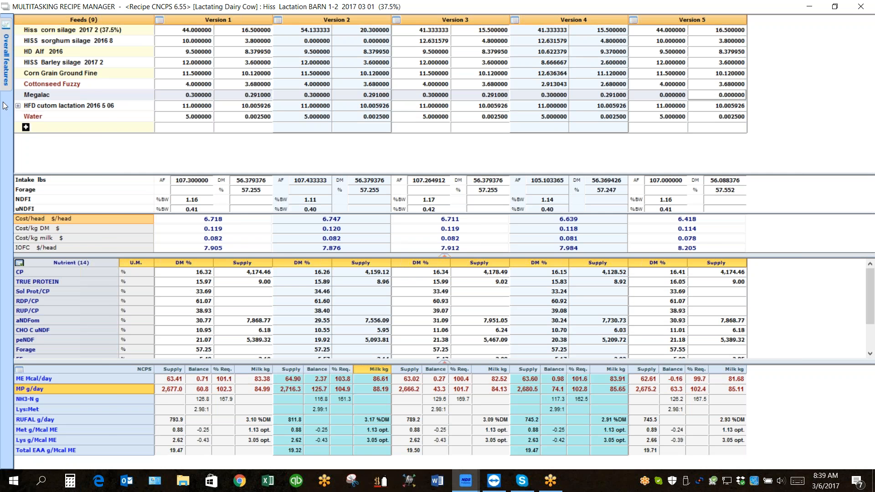
In the animal inputs, set Version 5's milk fat to 3.5 % and milk true protein to 3.1 %, and return to the feed amounts.
{"action": "mouse_move", "coordinate": [5, 102]}
{"action": "mouse_move", "coordinate": [10, 46]}
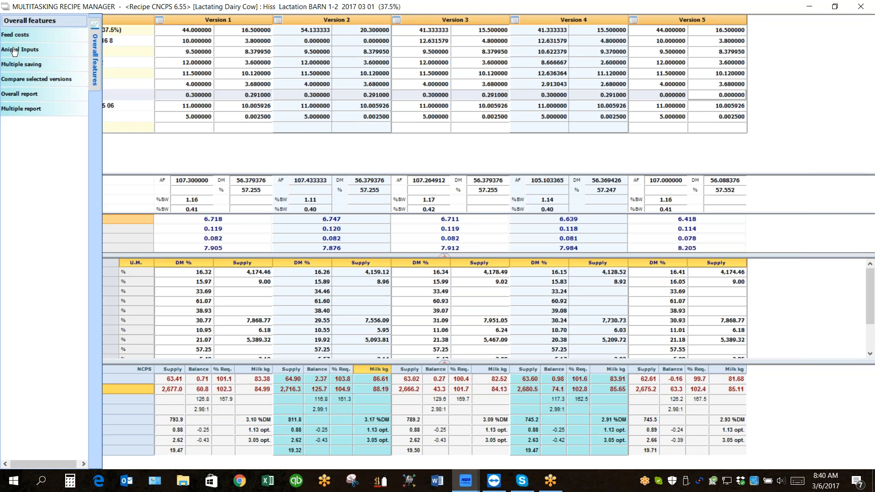
{"action": "left_click", "coordinate": [15, 51]}
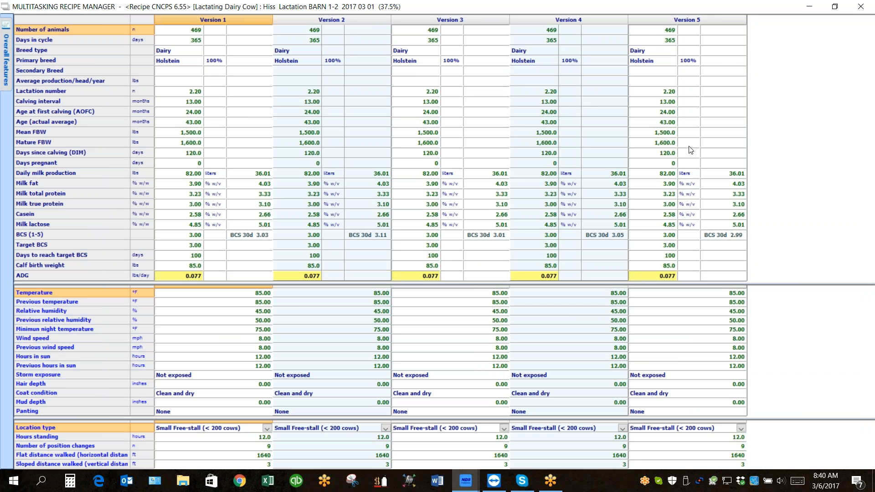
{"action": "left_click", "coordinate": [668, 184]}
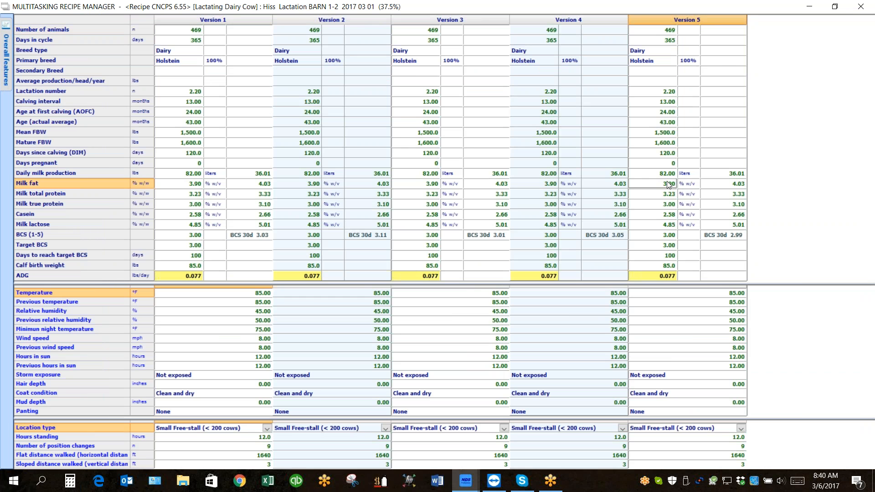
{"action": "type", "text": "3.5"}
{"action": "key", "text": "Return"}
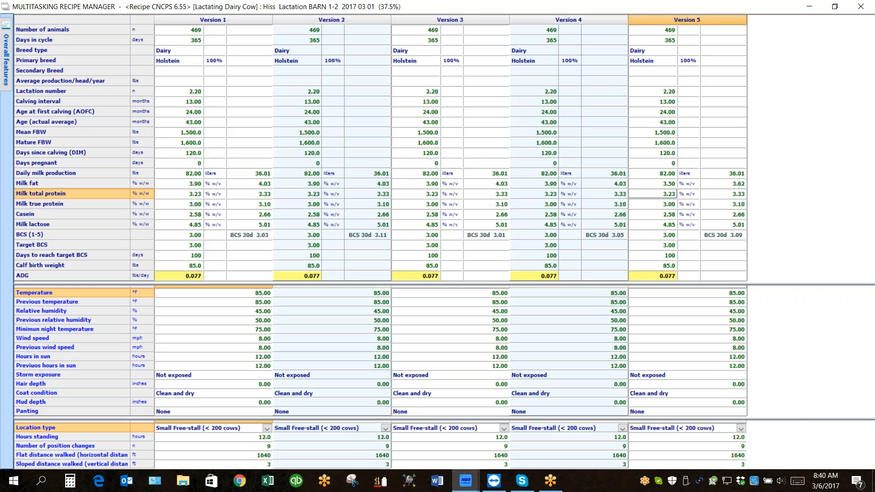
{"action": "key", "text": "Down"}
{"action": "type", "text": "3.1"}
{"action": "key", "text": "Return"}
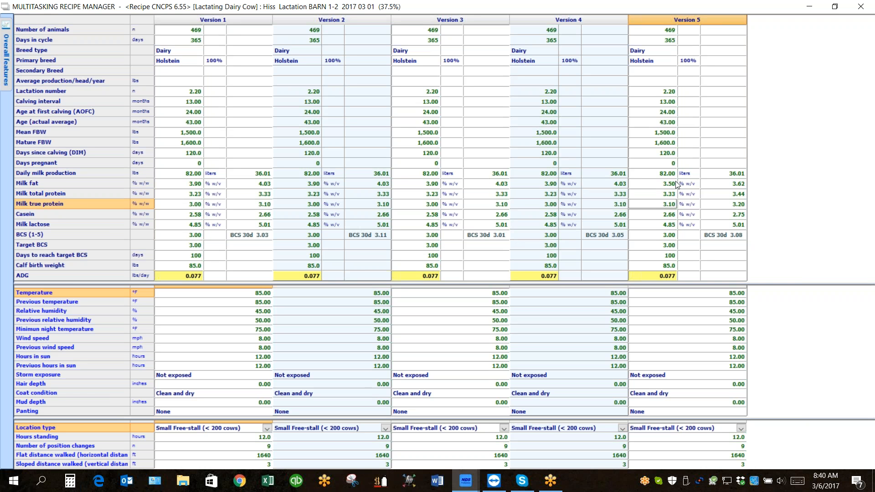
{"action": "mouse_move", "coordinate": [6, 41]}
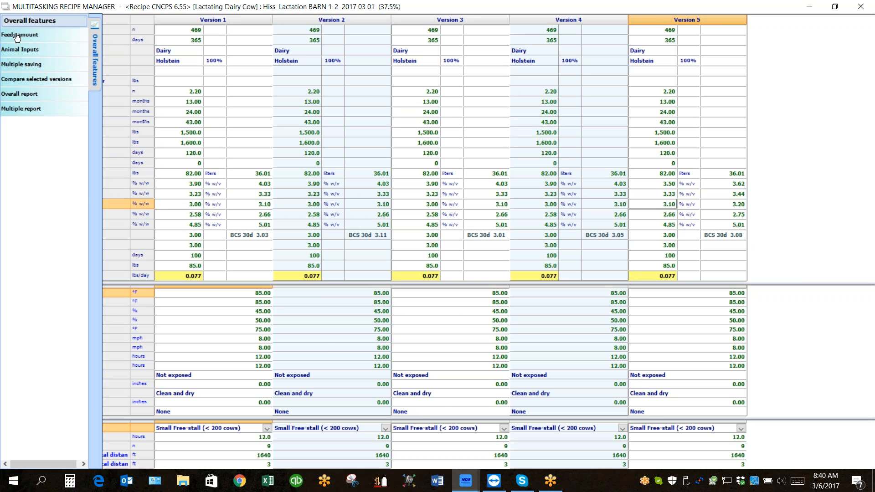
{"action": "left_click", "coordinate": [25, 36]}
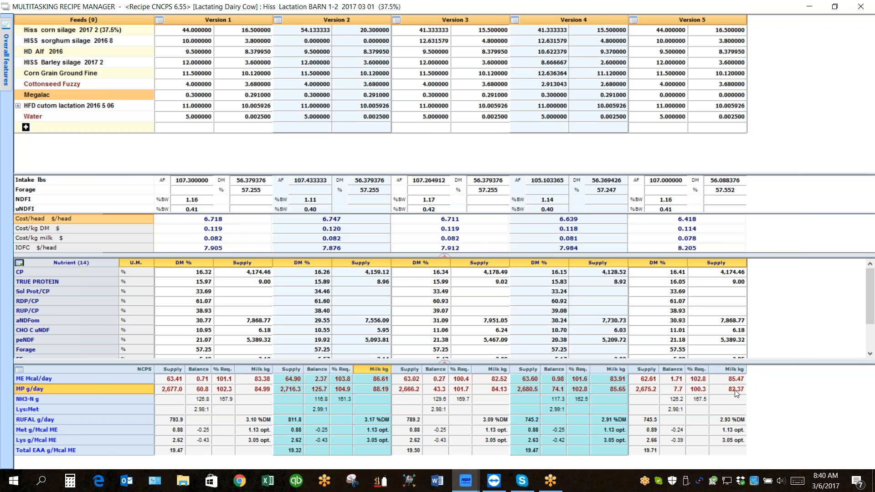
Copy Version 4 into a new recipe tab and confirm the copy.
{"action": "mouse_move", "coordinate": [4, 55]}
{"action": "right_click", "coordinate": [542, 18]}
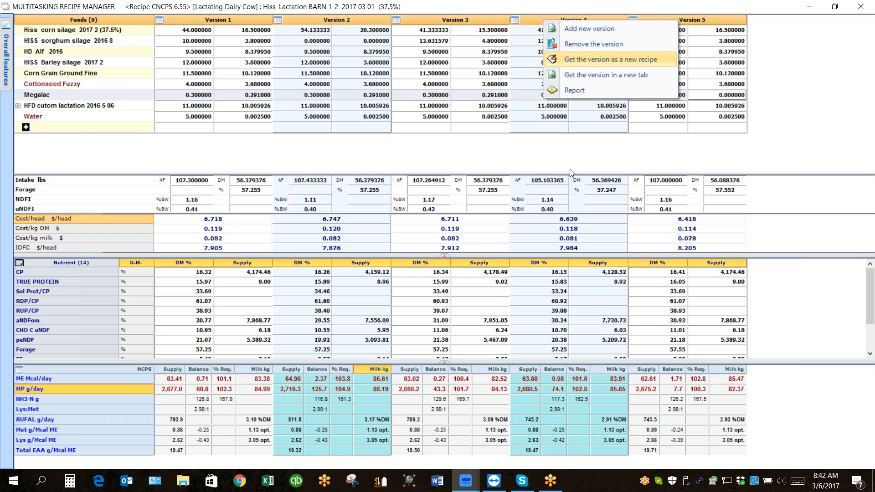
{"action": "left_click", "coordinate": [594, 73]}
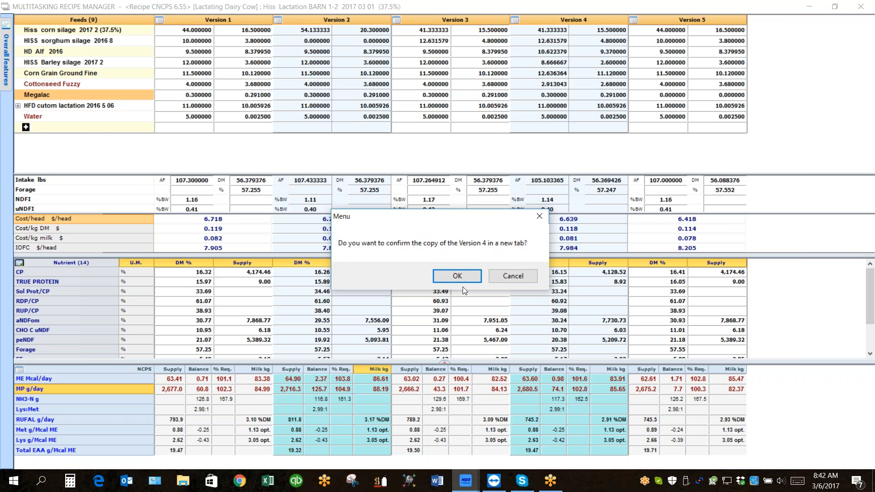
{"action": "left_click", "coordinate": [457, 276]}
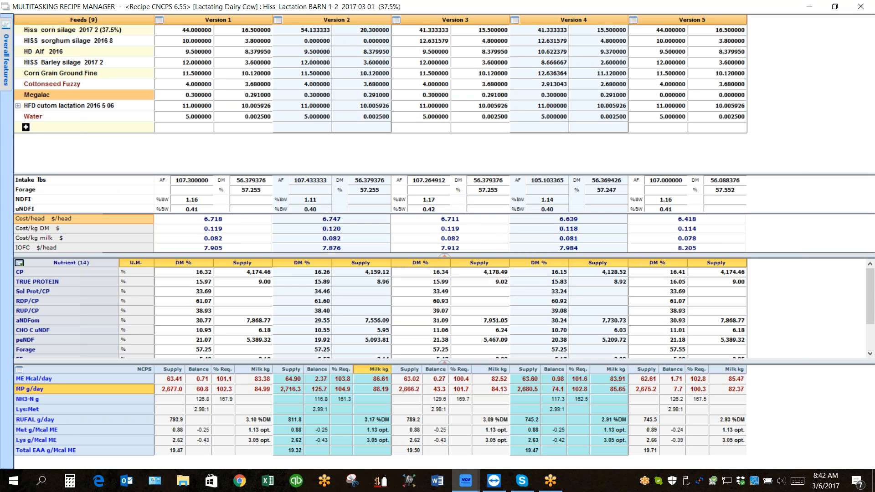
{"action": "left_click", "coordinate": [717, 95]}
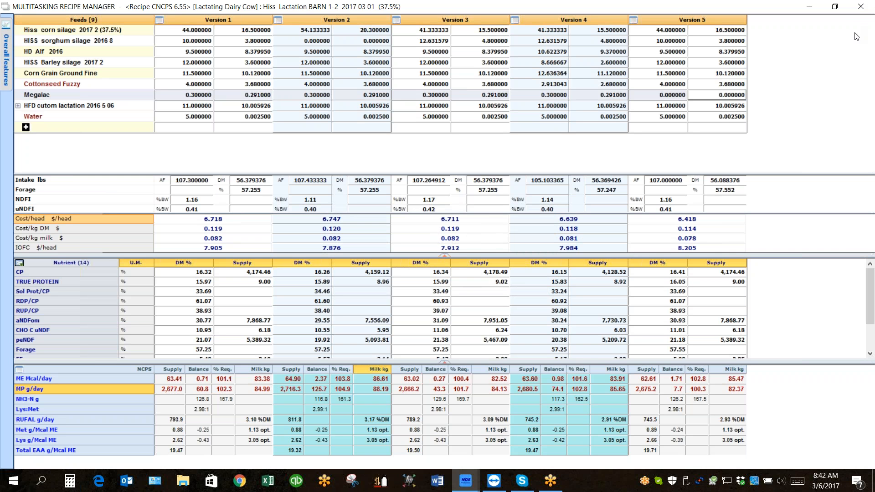
{"action": "left_click", "coordinate": [854, 54]}
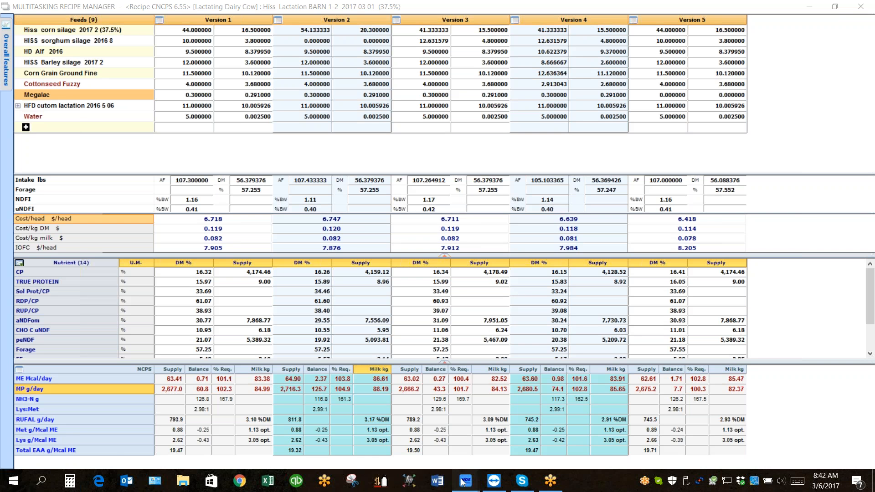
Leave the multitasking recipe manager and bring up the Version 4 copy of the recipe in the main NDS Professional window.
{"action": "mouse_move", "coordinate": [464, 486]}
{"action": "left_click", "coordinate": [429, 452]}
{"action": "left_click", "coordinate": [860, 6]}
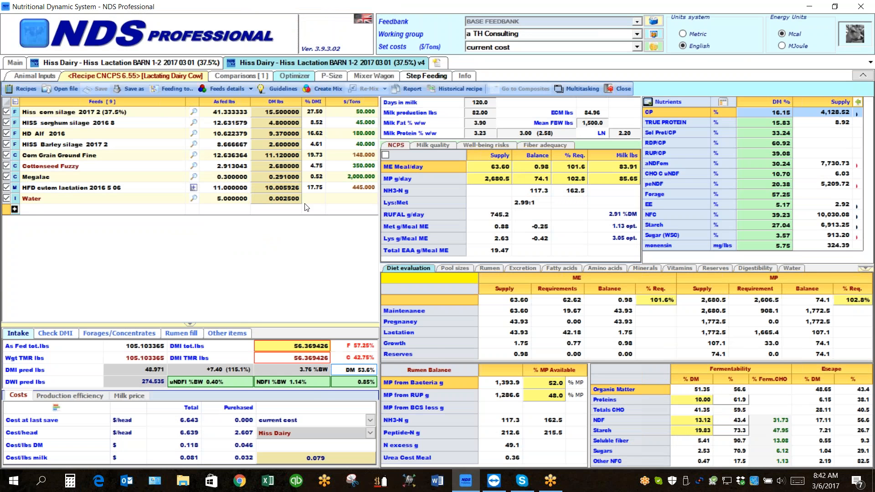
{"action": "mouse_move", "coordinate": [313, 390]}
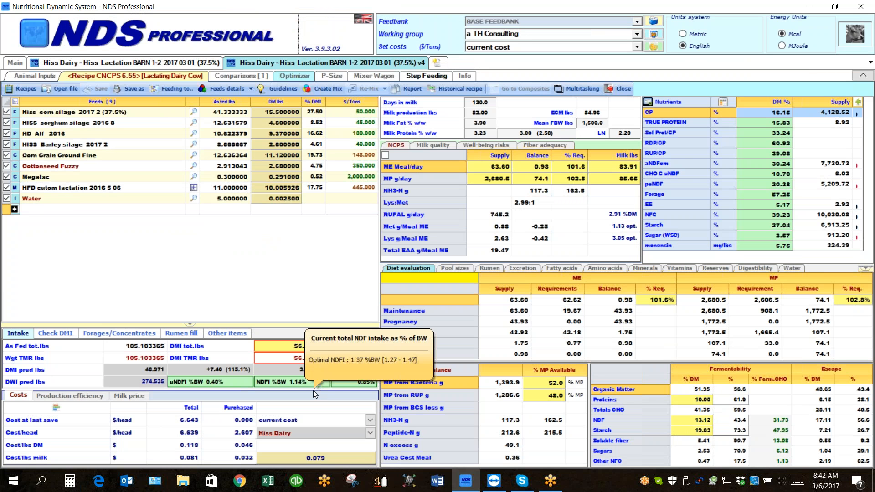